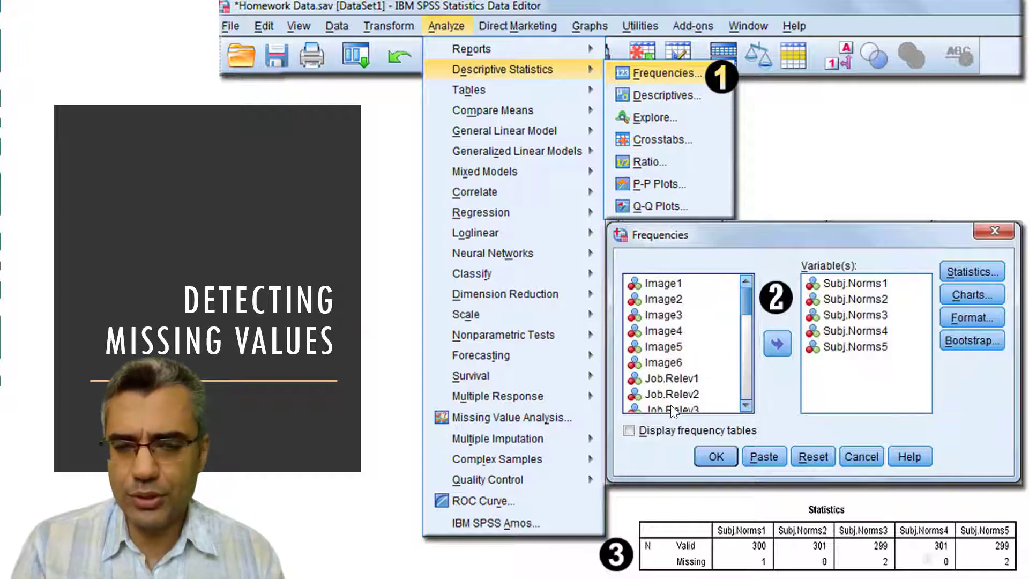
# - Switch from the slide show to the SPSS Data Editor containing Data (no reluctant and typo).sav
pyautogui.hotkey('alt', 'Tab')
pyautogui.hotkey('alt', 'Tab')
pyautogui.hotkey('alt', 'Tab')
pyautogui.hotkey('alt', 'Tab')
pyautogui.hotkey('alt', 'Tab')
pyautogui.hotkey('alt', 'Tab')
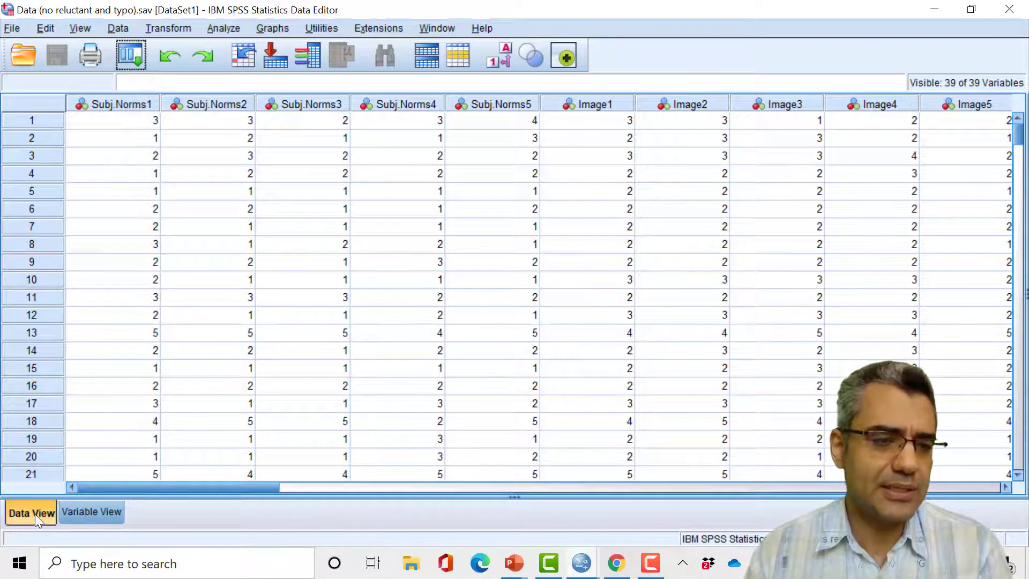
# - Review the variable definitions in Variable View through to the last variable, widening the Name column
pyautogui.click(99, 512)
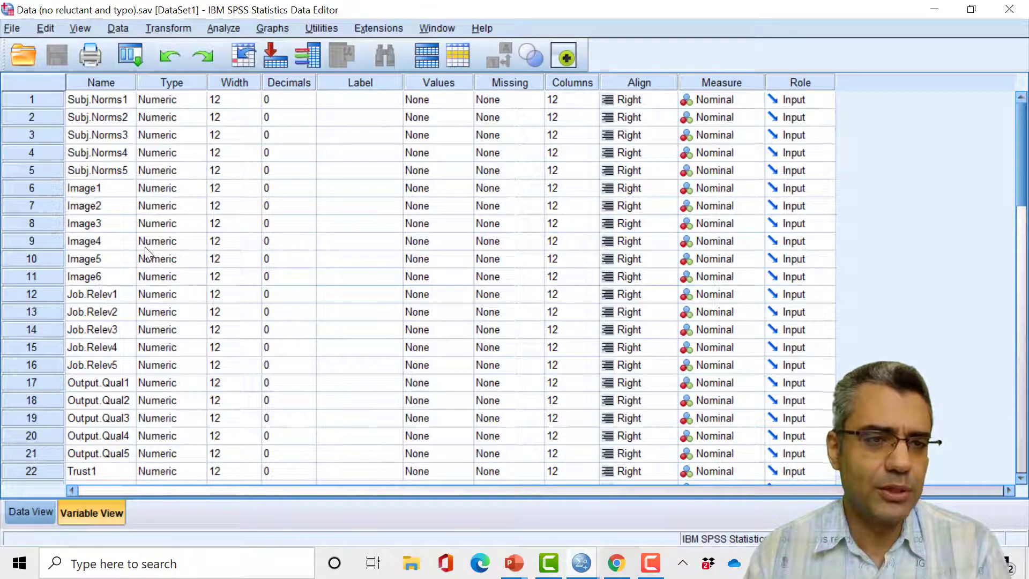
pyautogui.moveTo(149, 82); pyautogui.dragTo(167, 82)
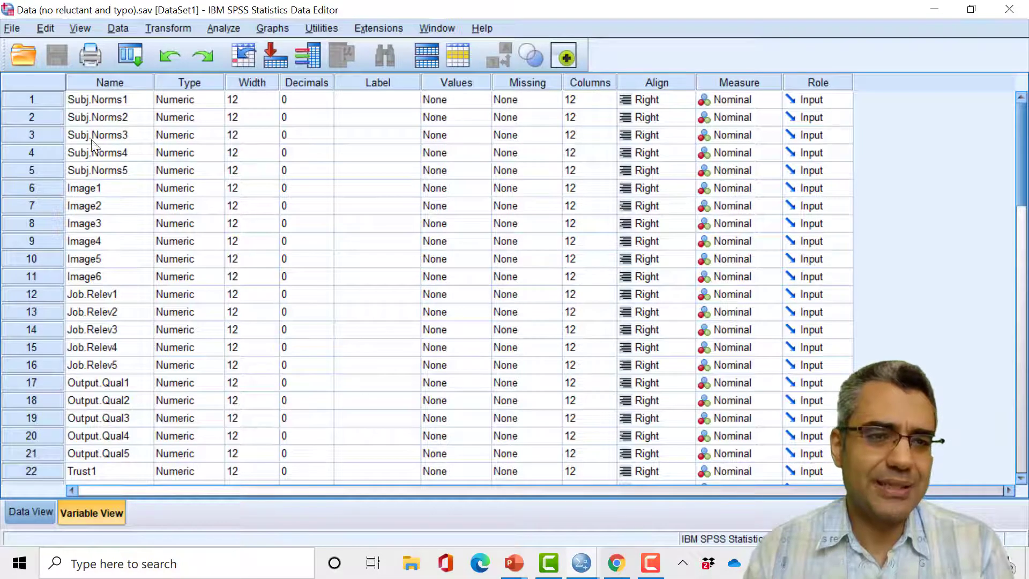
pyautogui.scroll(-9, 104, 289)
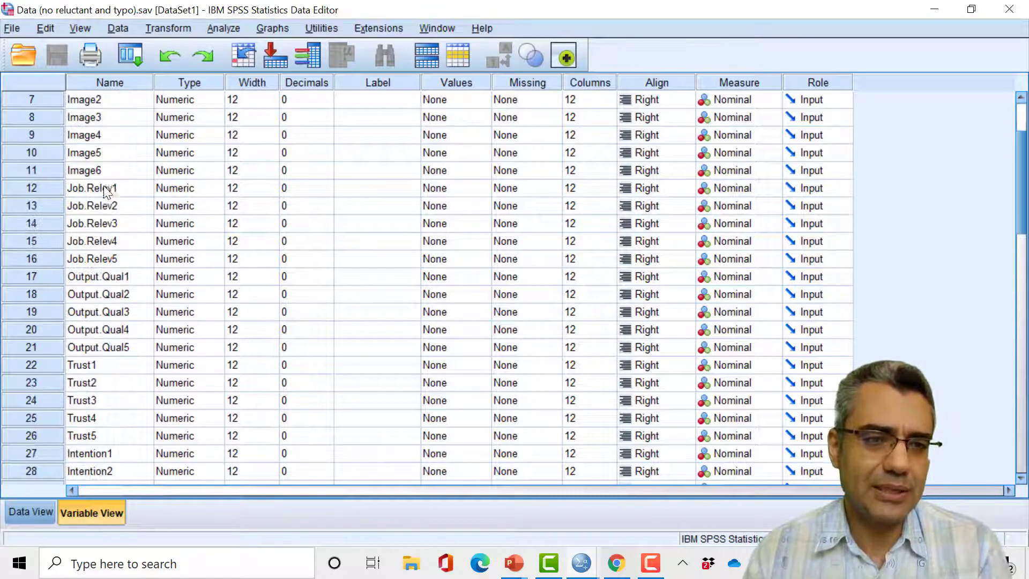
pyautogui.scroll(5, 105, 290)
pyautogui.scroll(-4, 104, 290)
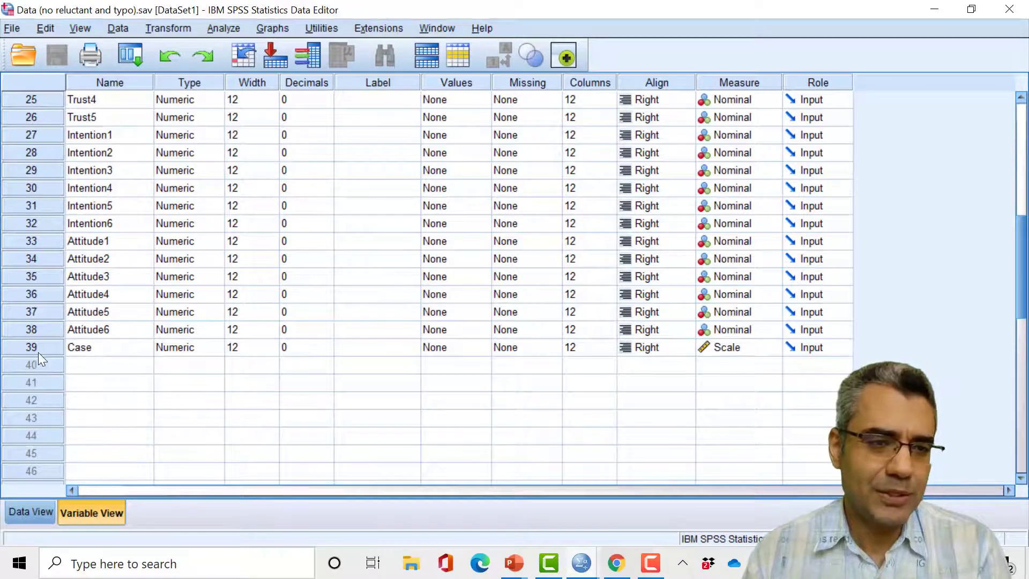
pyautogui.scroll(8, 130, 314)
pyautogui.click(29, 513)
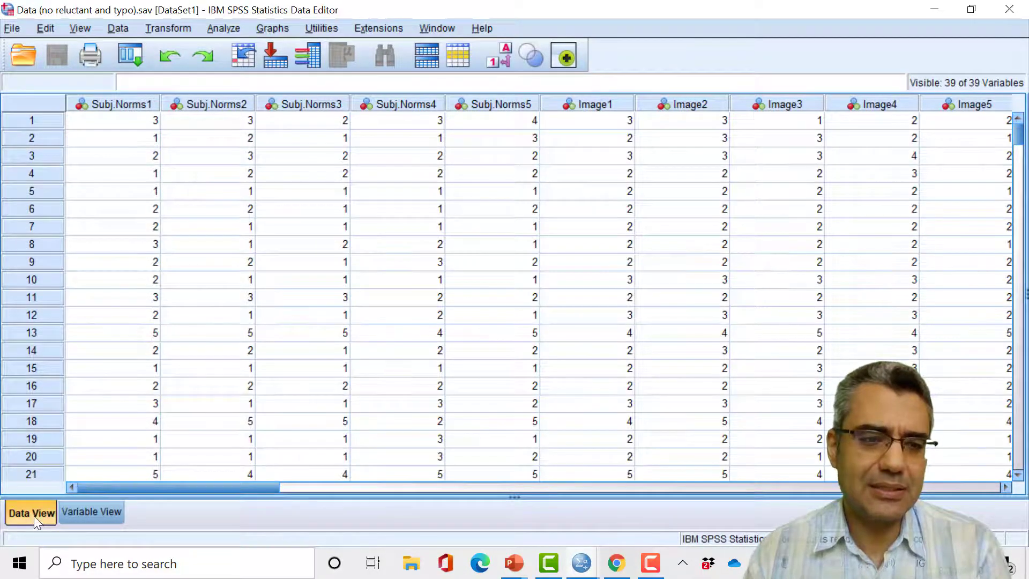
pyautogui.click(96, 513)
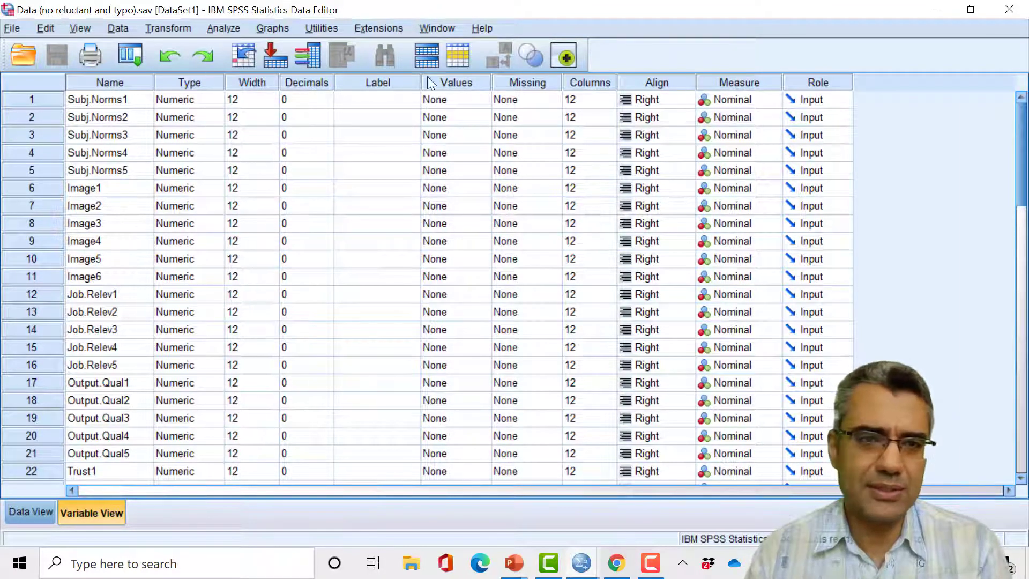
# - Examine the case records in Data View down to the last filled row and return to the first case
pyautogui.click(33, 512)
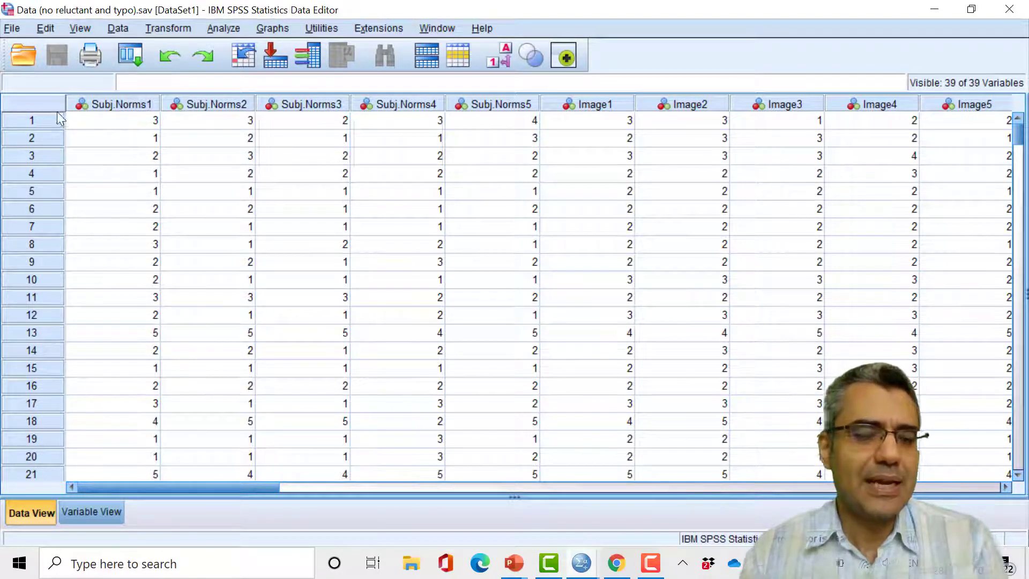
pyautogui.scroll(-19, 40, 294)
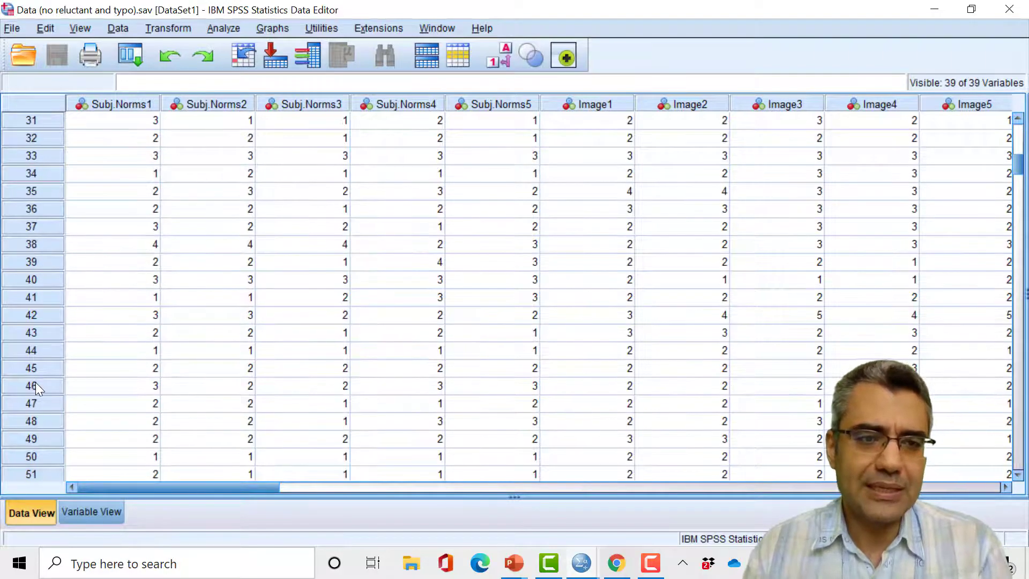
pyautogui.scroll(-20, 38, 388)
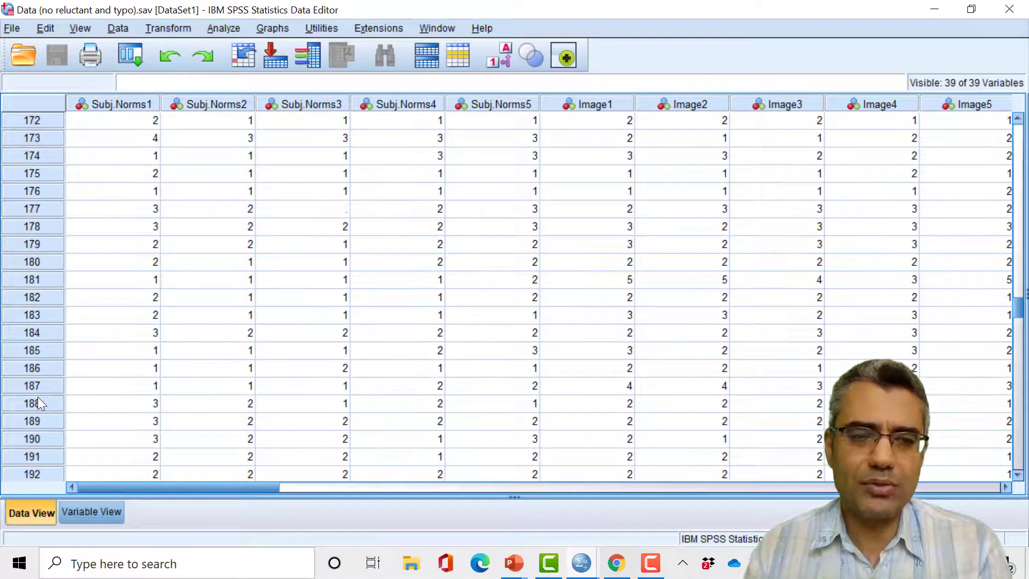
pyautogui.scroll(-20, 37, 396)
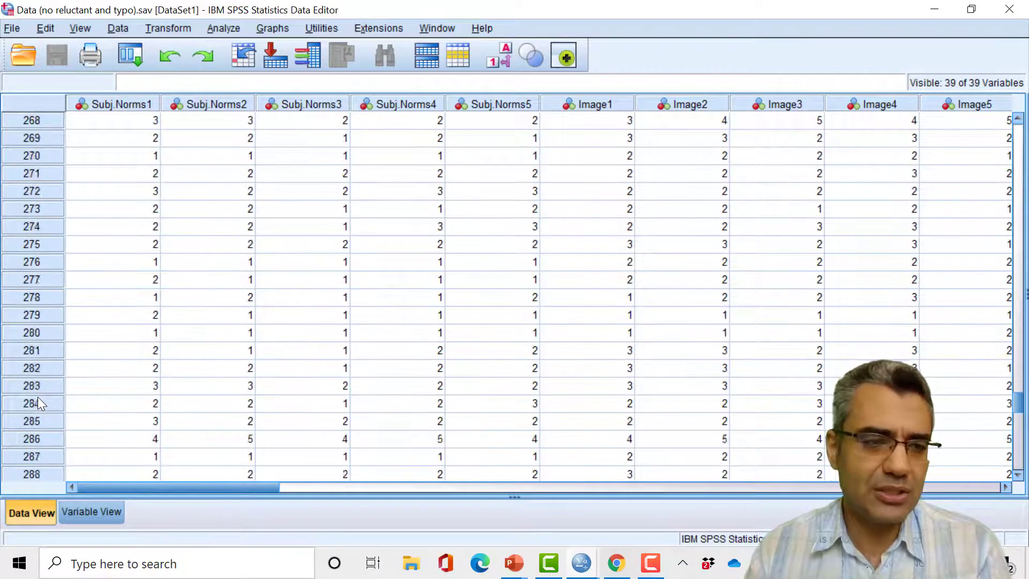
pyautogui.scroll(1, 43, 391)
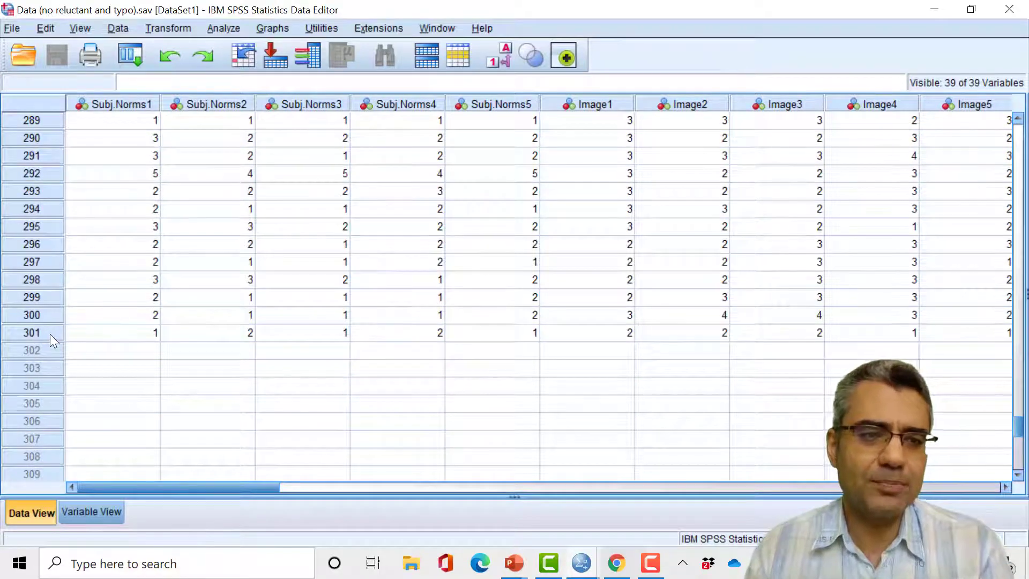
pyautogui.moveTo(1019, 431); pyautogui.dragTo(1024, 136)
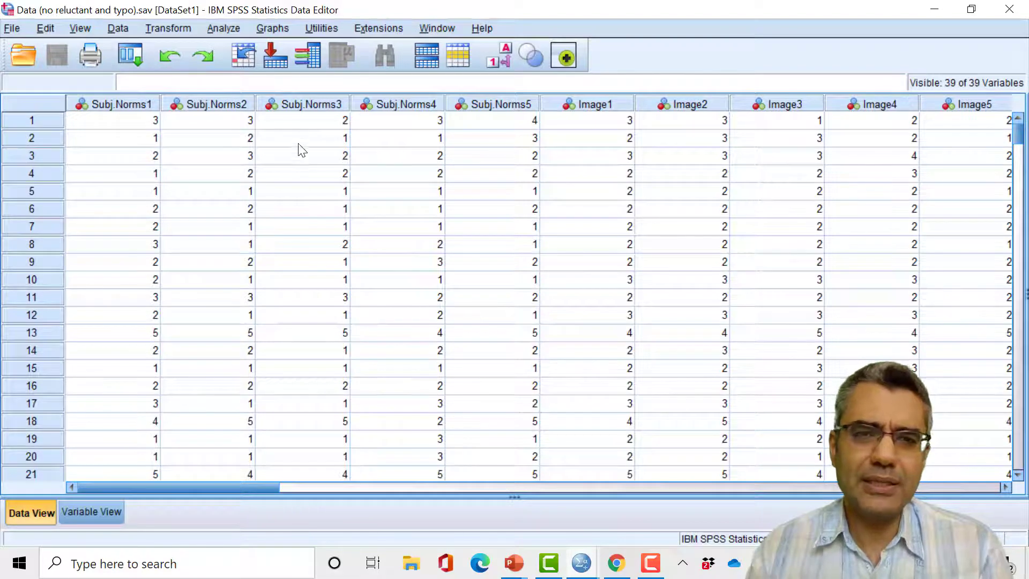
# - Start a Frequencies analysis under Descriptive Statistics and turn off the display of frequency tables
pyautogui.click(221, 27)
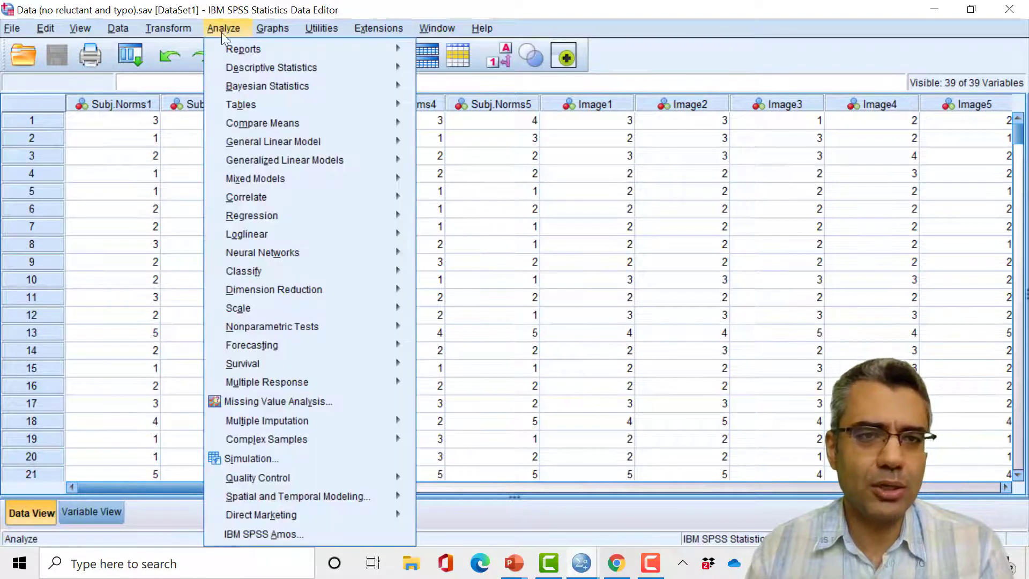
pyautogui.moveTo(275, 70)
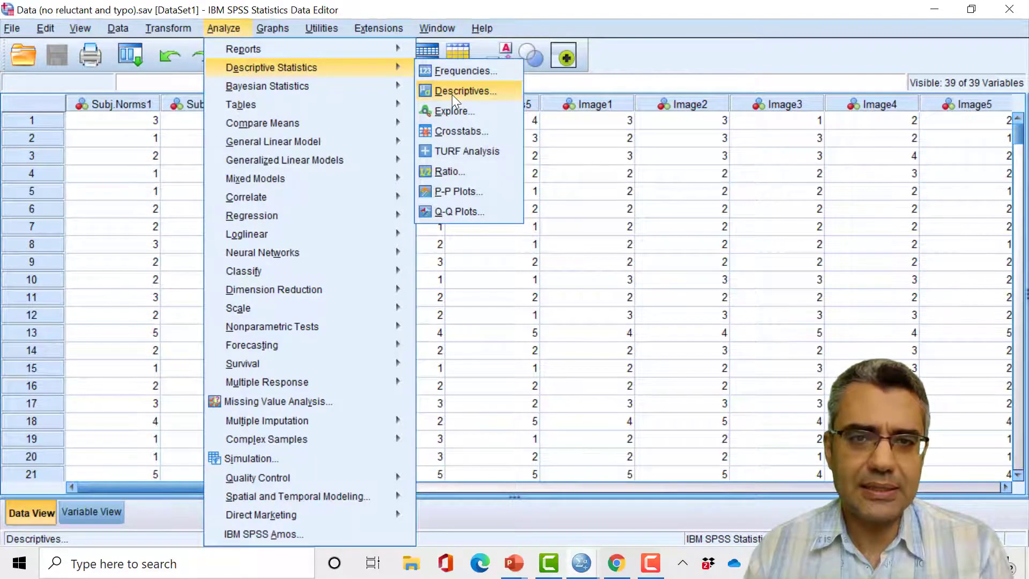
pyautogui.click(463, 71)
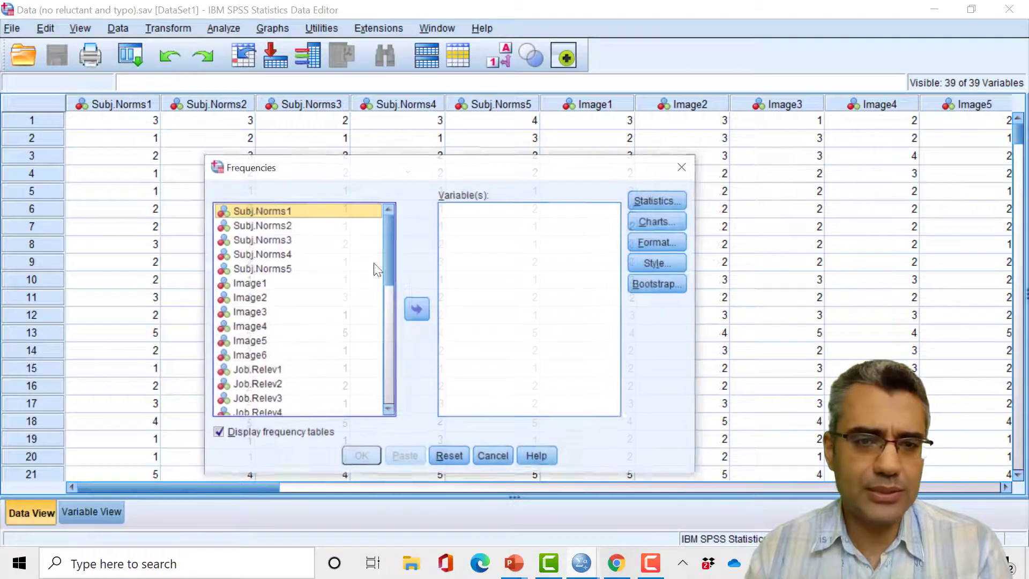
pyautogui.click(270, 432)
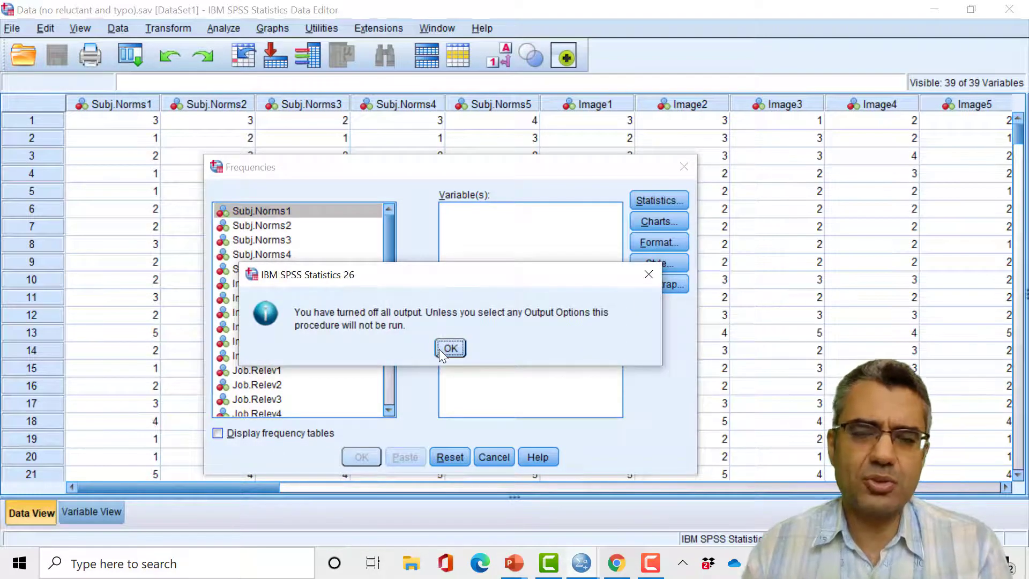
pyautogui.click(440, 348)
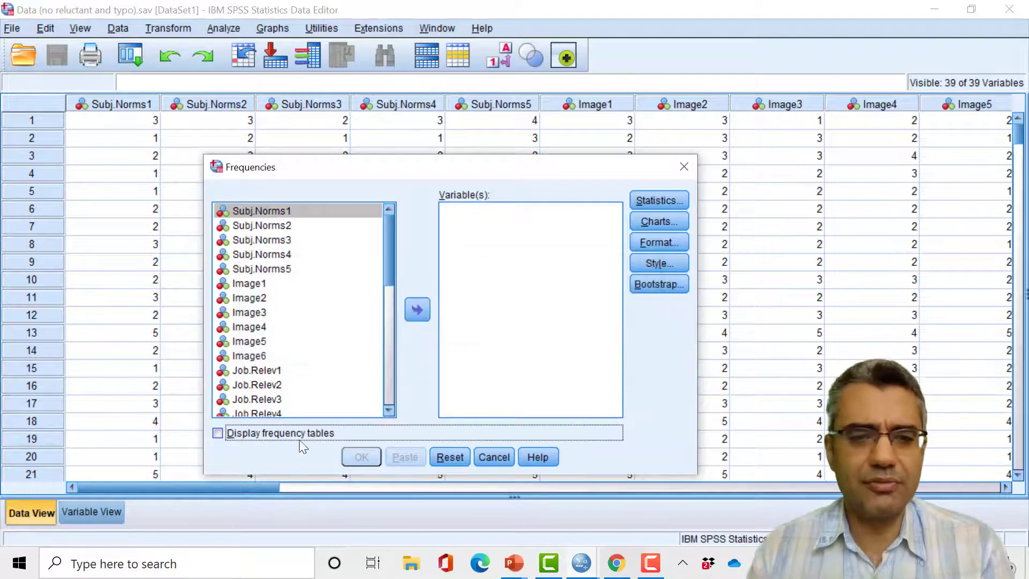
# - Add Subj.Norms1 through Subj.Norms5 to the variables of the Frequencies analysis
pyautogui.keyDown('shift'); pyautogui.click(294, 271); pyautogui.keyUp('shift')
pyautogui.click(275, 211)
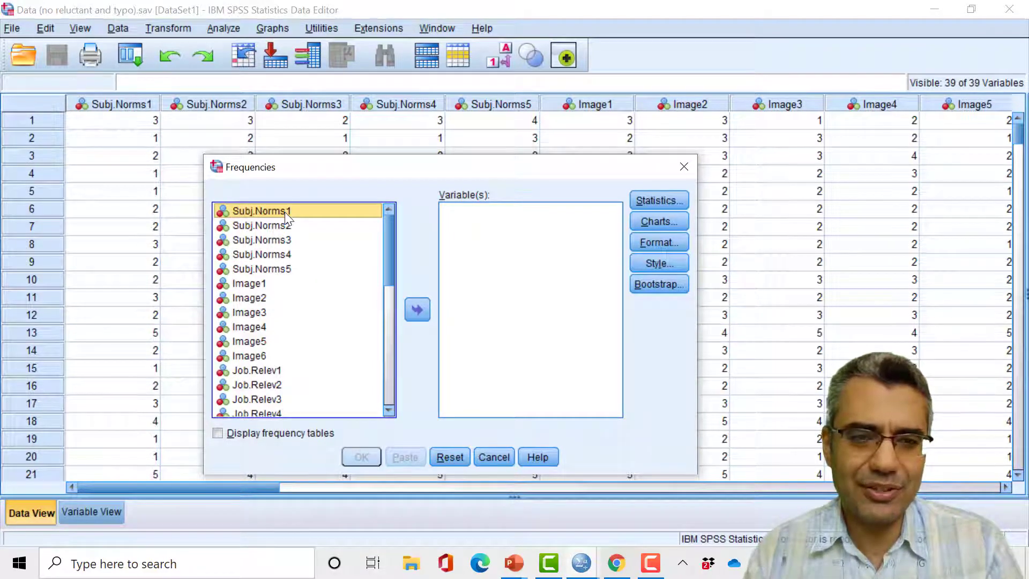
pyautogui.keyDown('shift'); pyautogui.click(303, 271); pyautogui.keyUp('shift')
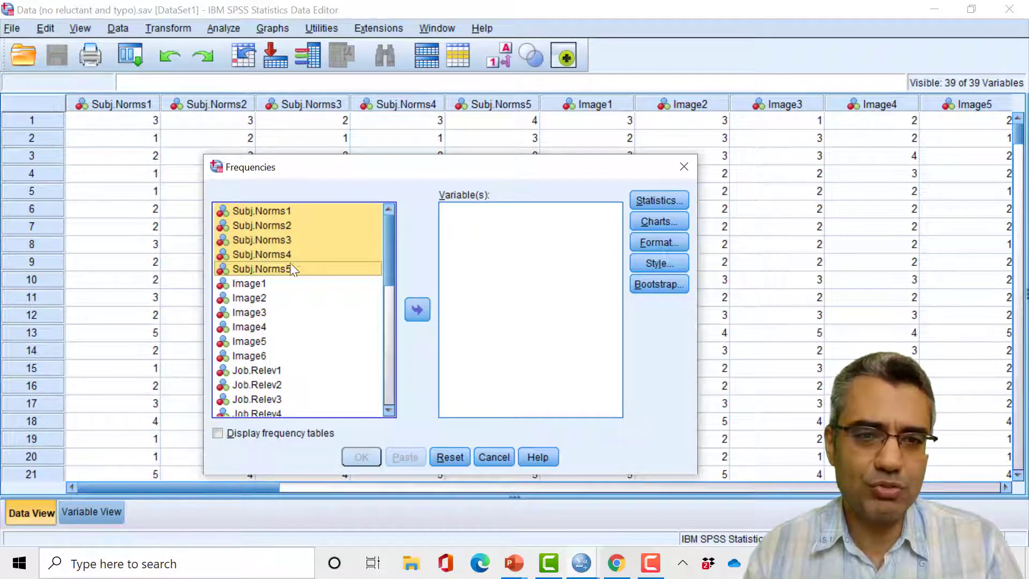
pyautogui.click(417, 310)
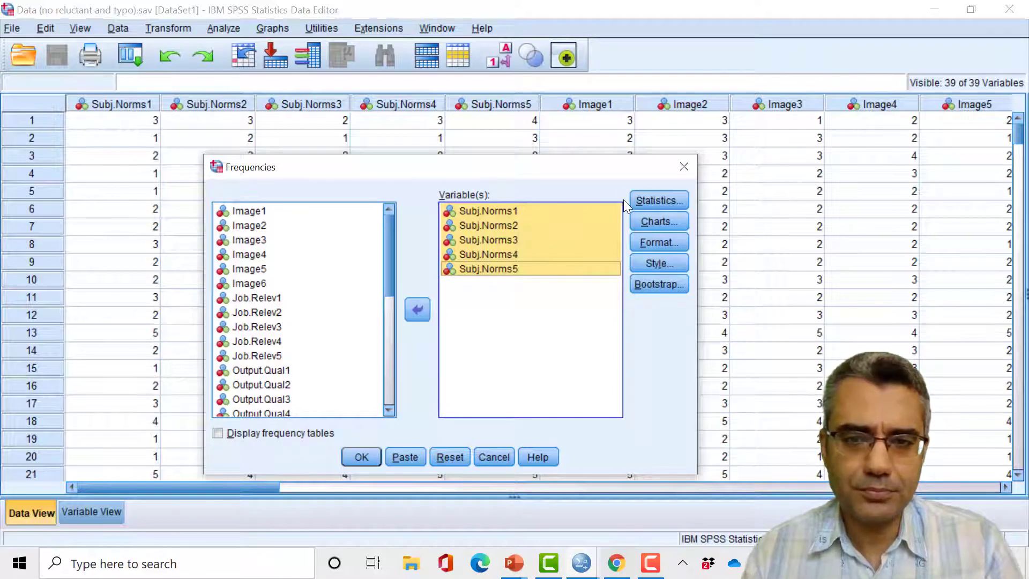
# - View the optional statistics without selecting any, run the Frequencies analysis and check the missing counts for the Subj.Norms items
pyautogui.click(647, 200)
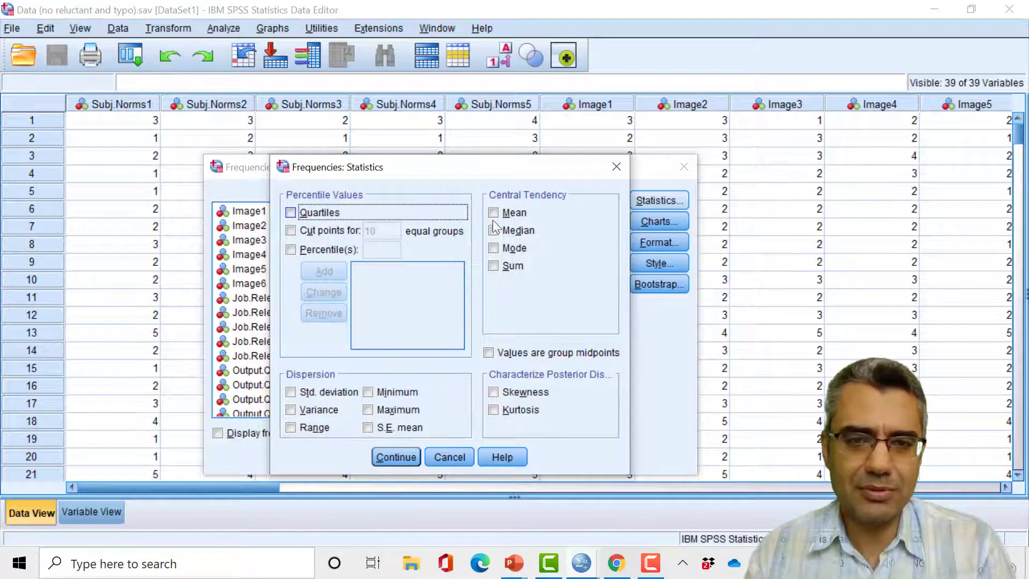
pyautogui.click(454, 456)
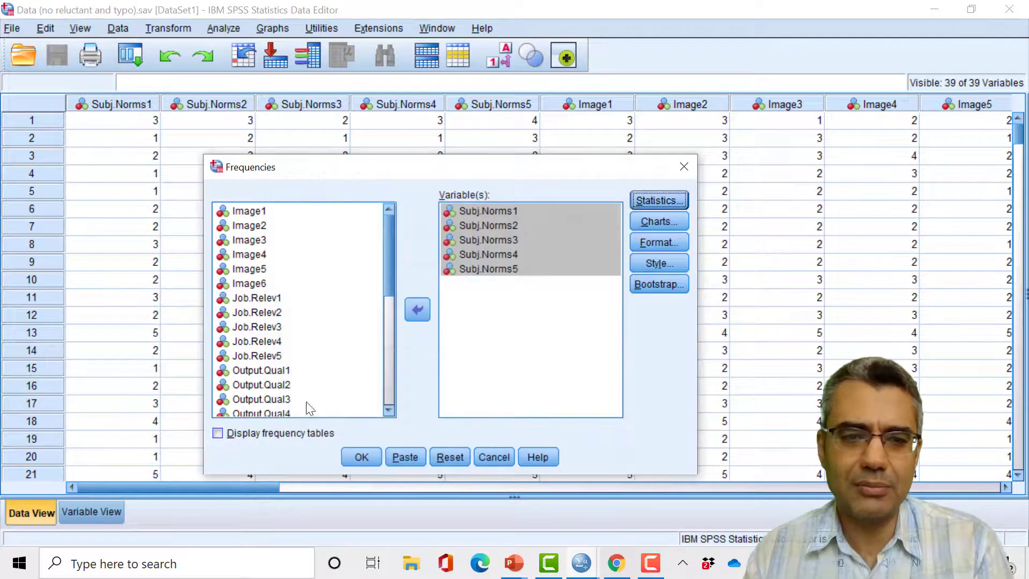
pyautogui.click(364, 455)
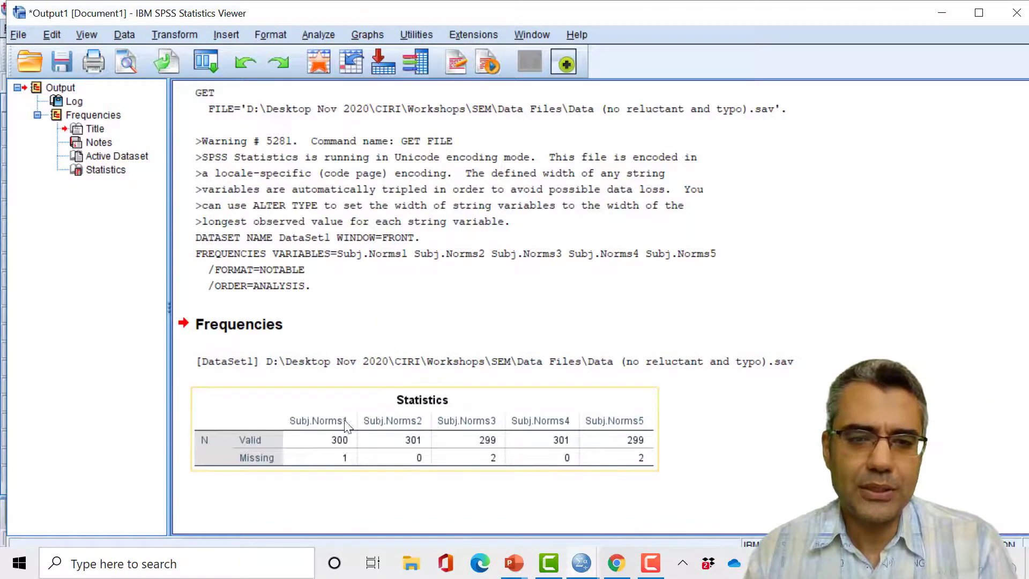
pyautogui.click(339, 458)
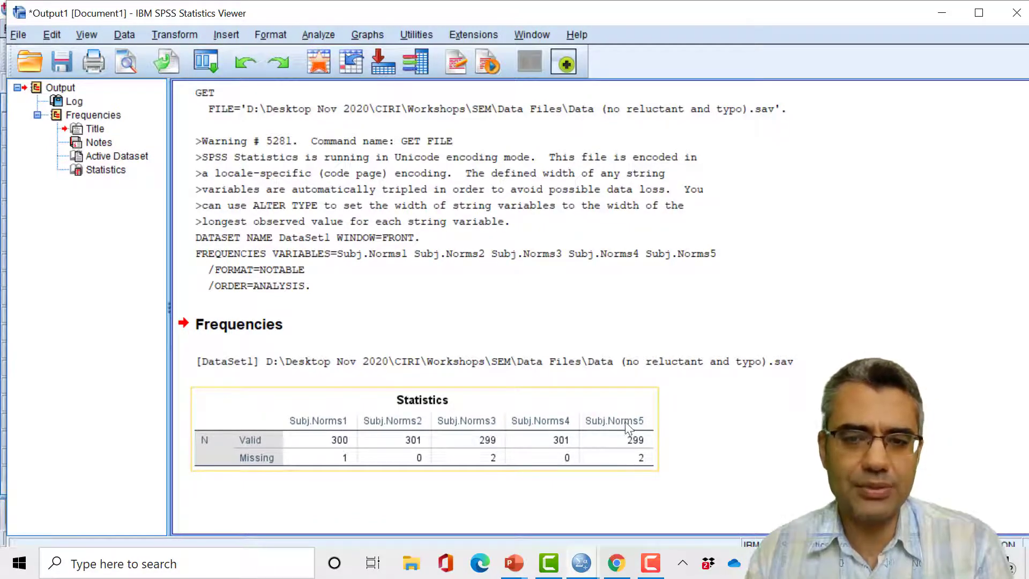
# - Recall the Frequencies analysis and add all remaining variables alongside the five Subj.Norms items
pyautogui.click(205, 62)
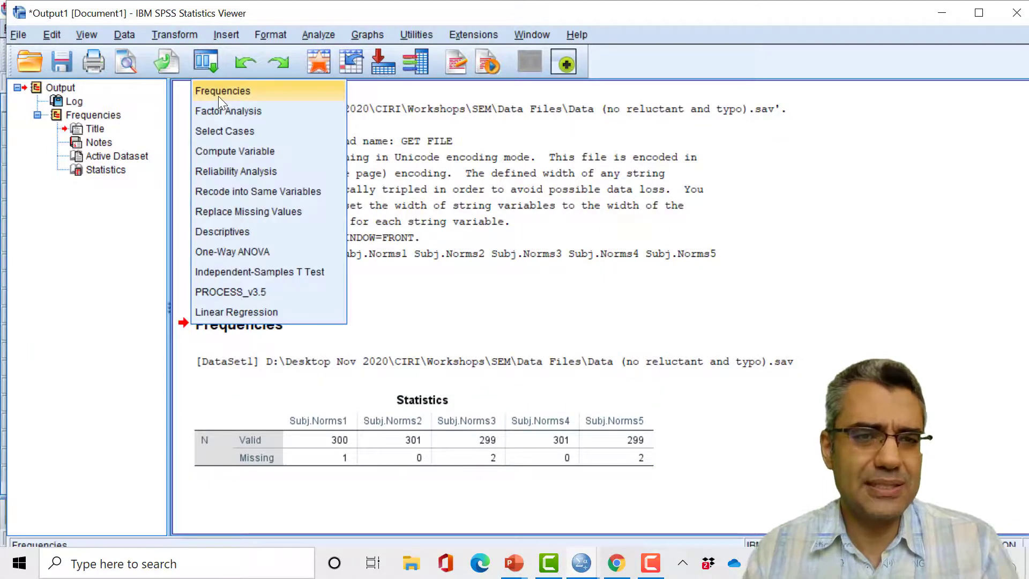
pyautogui.click(218, 92)
pyautogui.click(332, 268)
pyautogui.hotkey('ctrl', 'a')
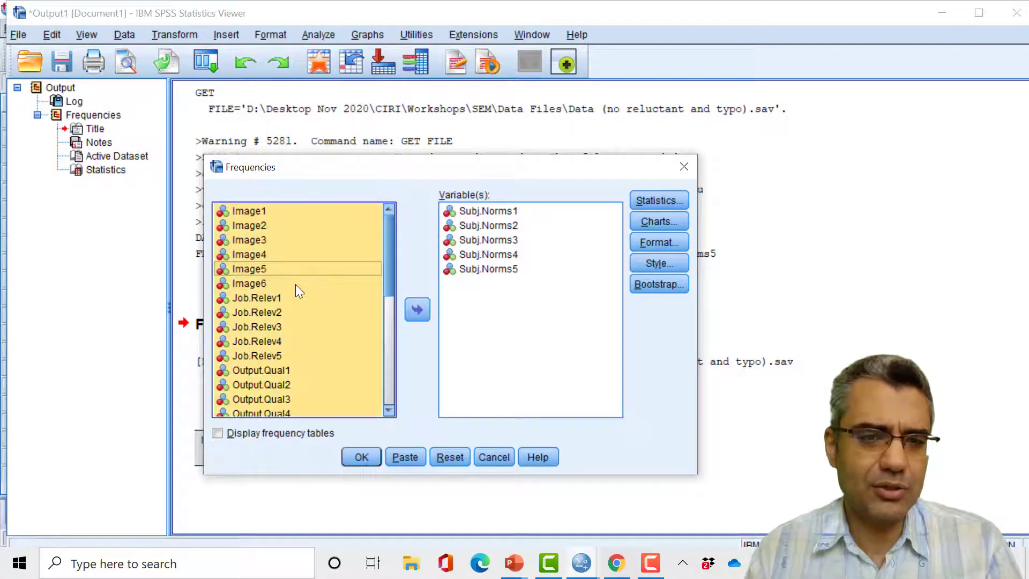
pyautogui.click(308, 250)
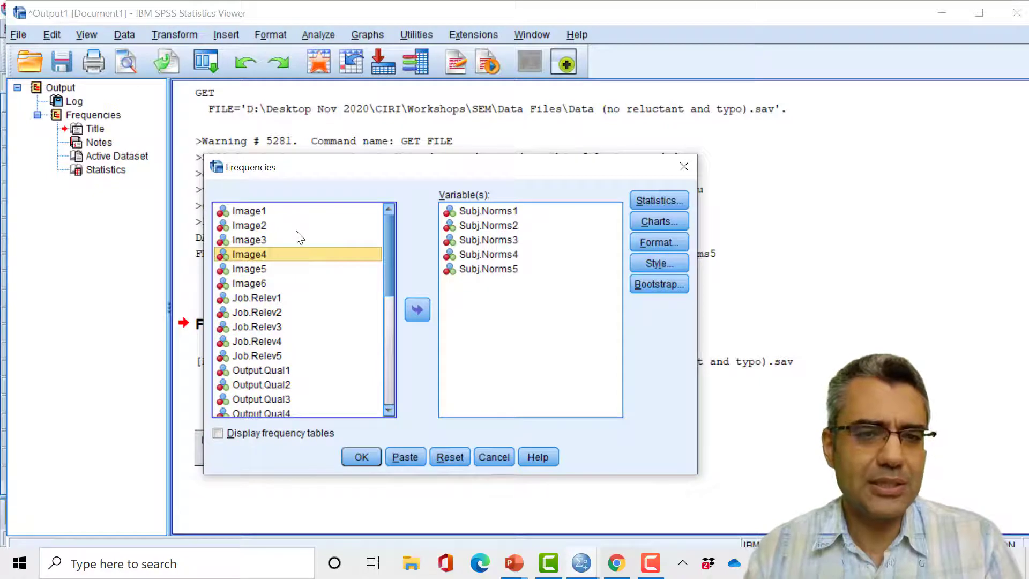
pyautogui.click(298, 229)
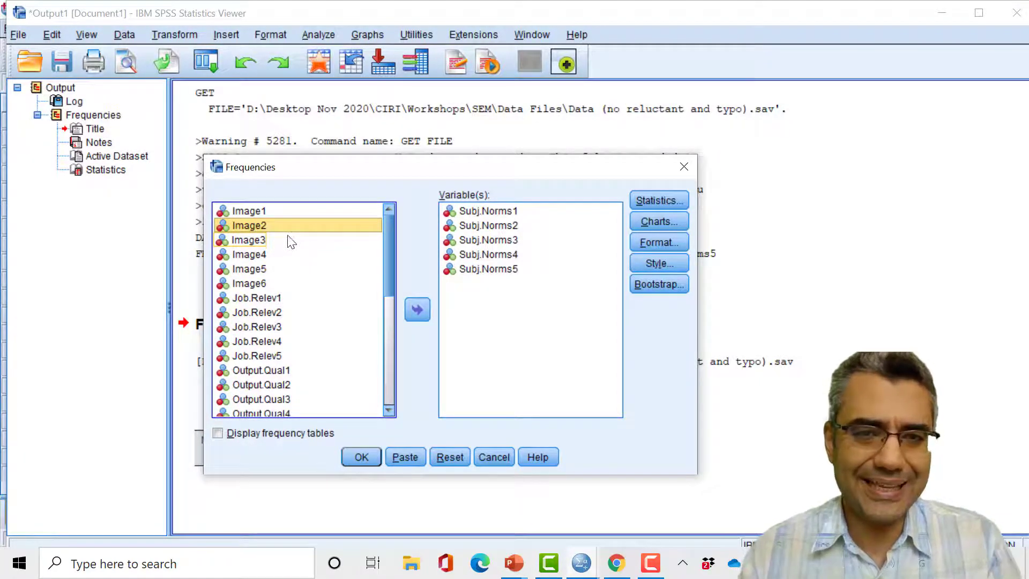
pyautogui.hotkey('ctrl', 'a')
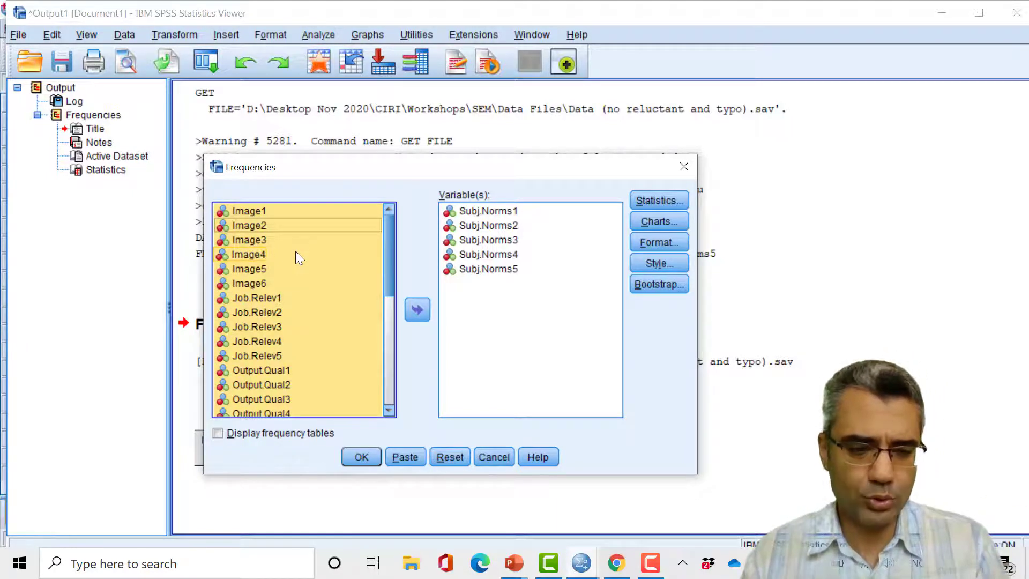
pyautogui.click(417, 309)
# - Keep frequency tables turned off and run the Frequencies analysis for all variables
pyautogui.click(219, 433)
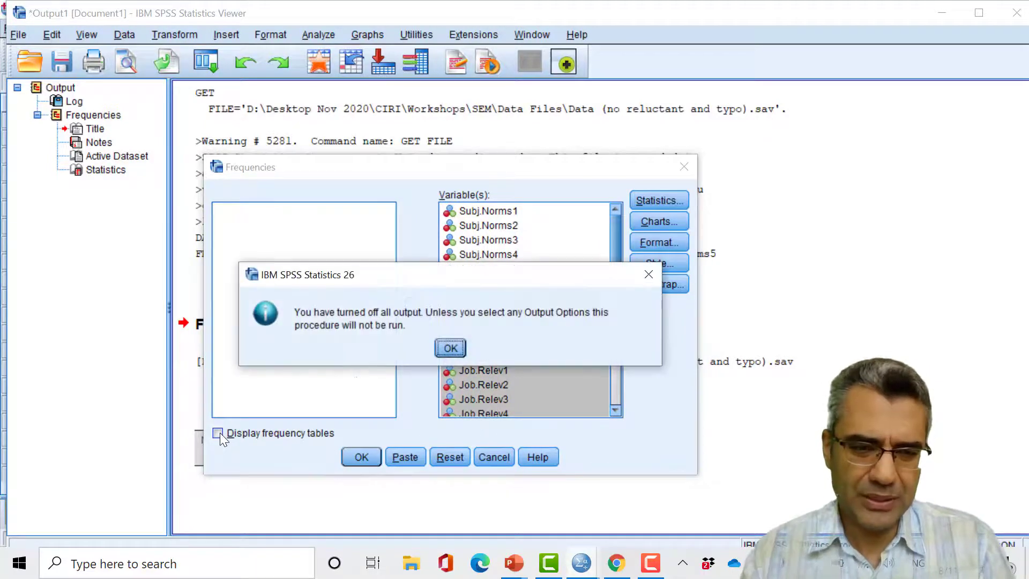
pyautogui.click(439, 352)
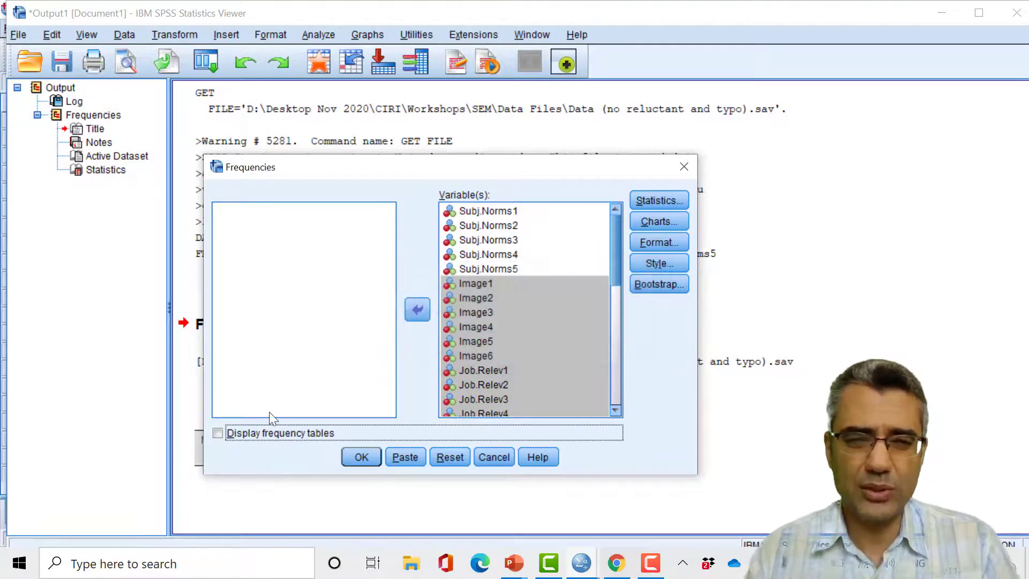
pyautogui.click(361, 457)
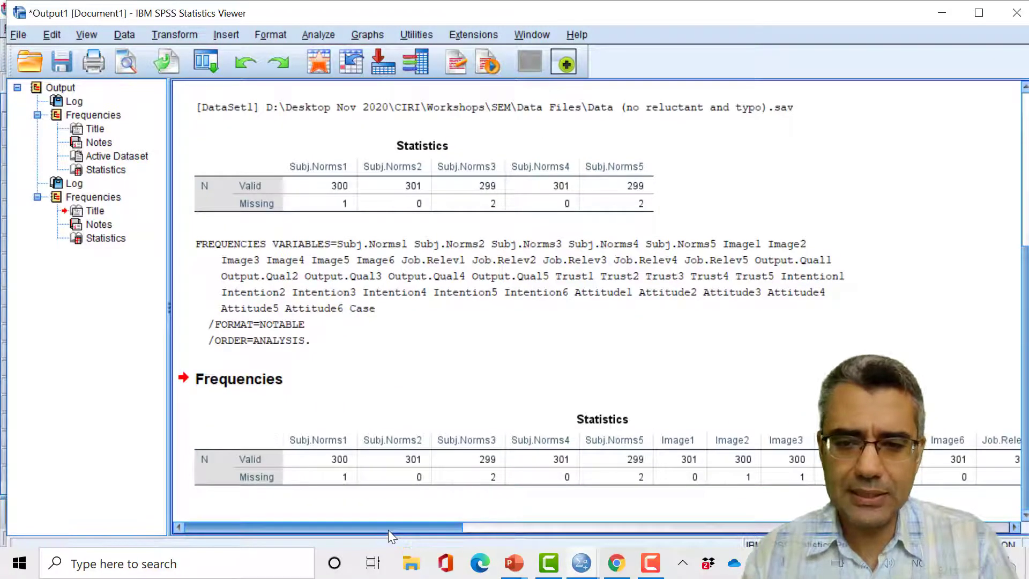
# - Examine the missing value counts across the variables in the new Statistics table
pyautogui.moveTo(388, 530); pyautogui.dragTo(478, 524)
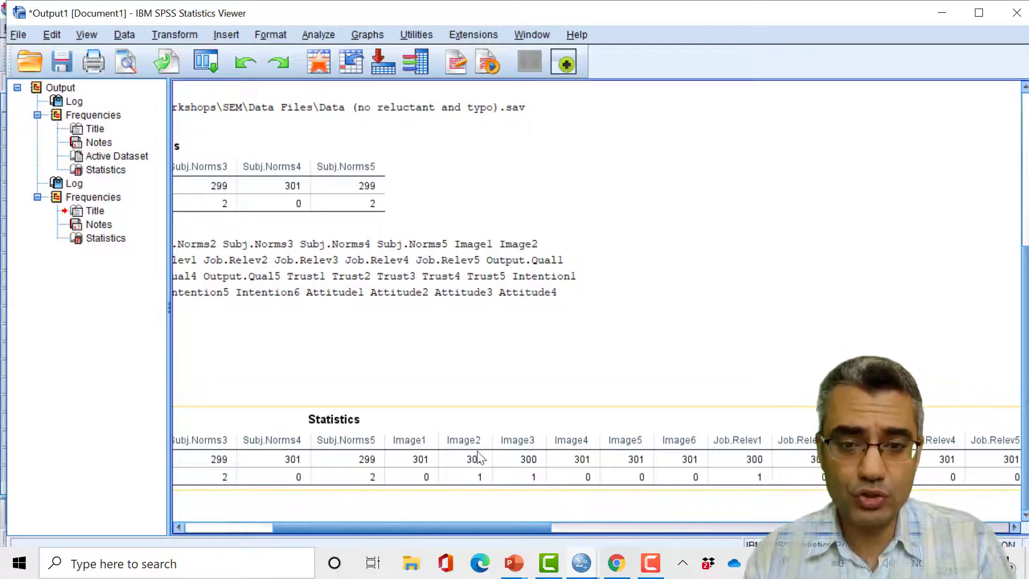
pyautogui.moveTo(579, 524); pyautogui.dragTo(753, 524)
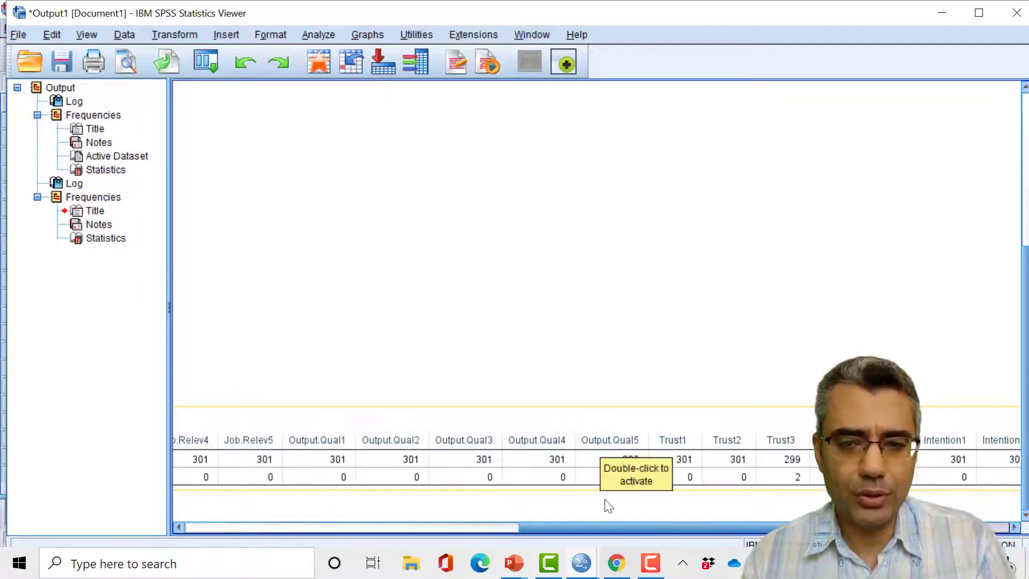
pyautogui.moveTo(612, 523); pyautogui.dragTo(293, 514)
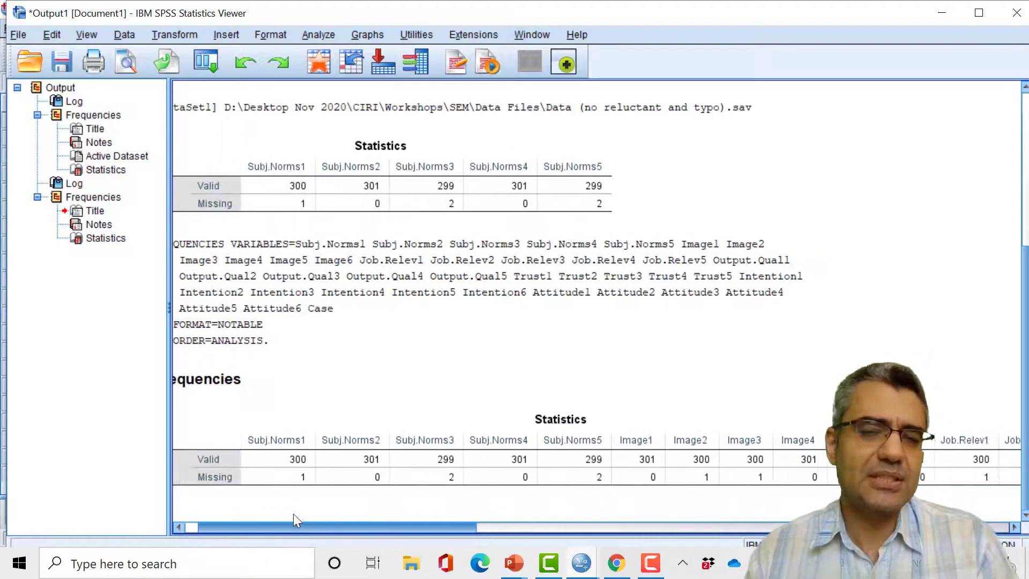
# - Minimize the output window, return to the PowerPoint slide show and advance to the Handling Missing Data slide
pyautogui.click(941, 14)
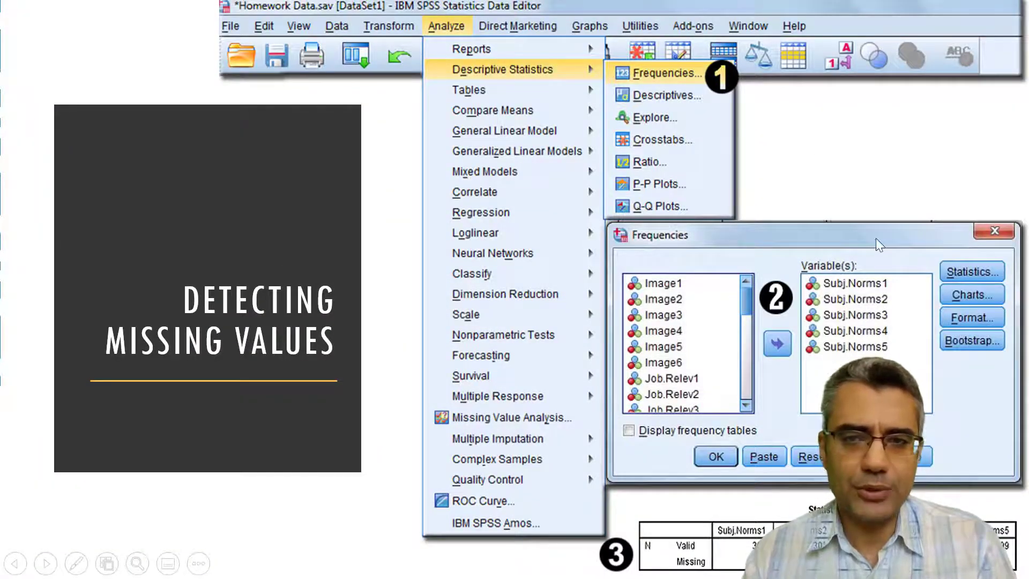
pyautogui.click(660, 394)
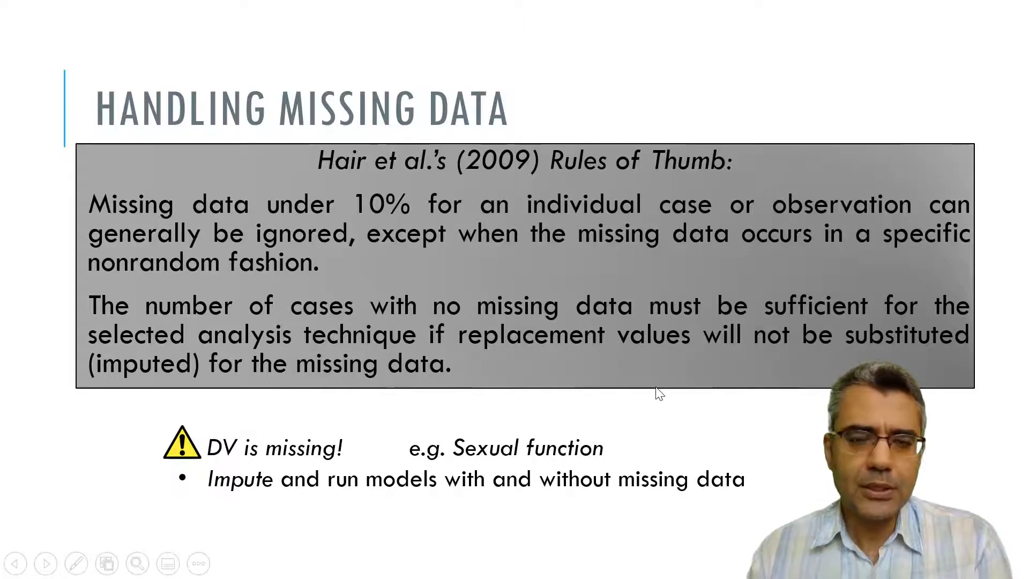